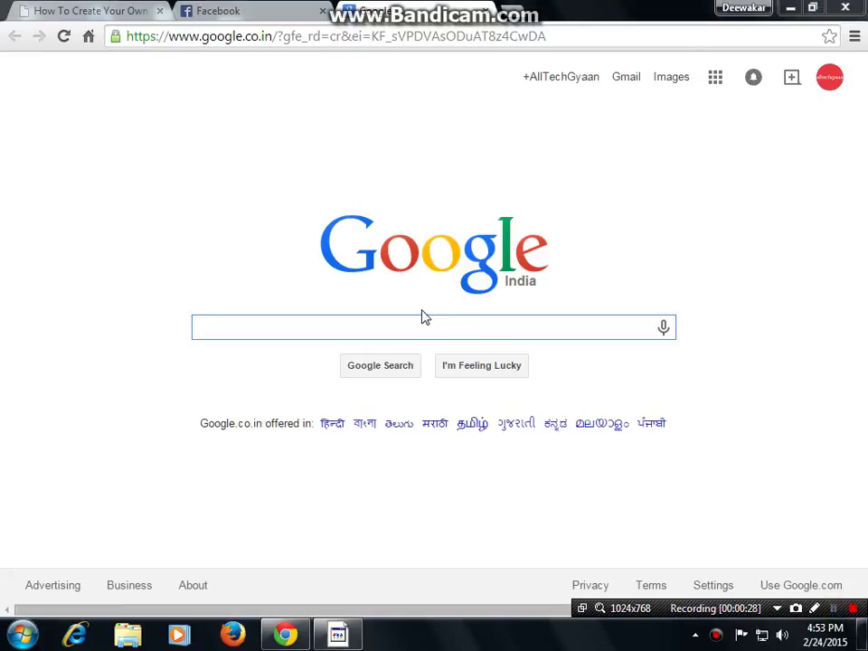
Step: Search Google for 'appsgeyser' and open the official AppsGeyser website result
{"action": "left_click", "coordinate": [424, 329]}
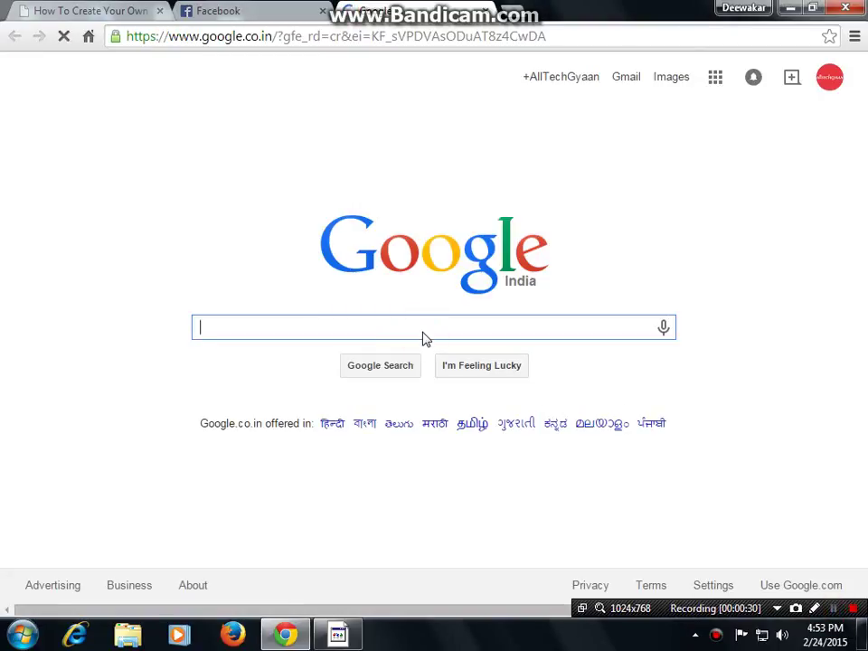
{"action": "type", "text": "apps"}
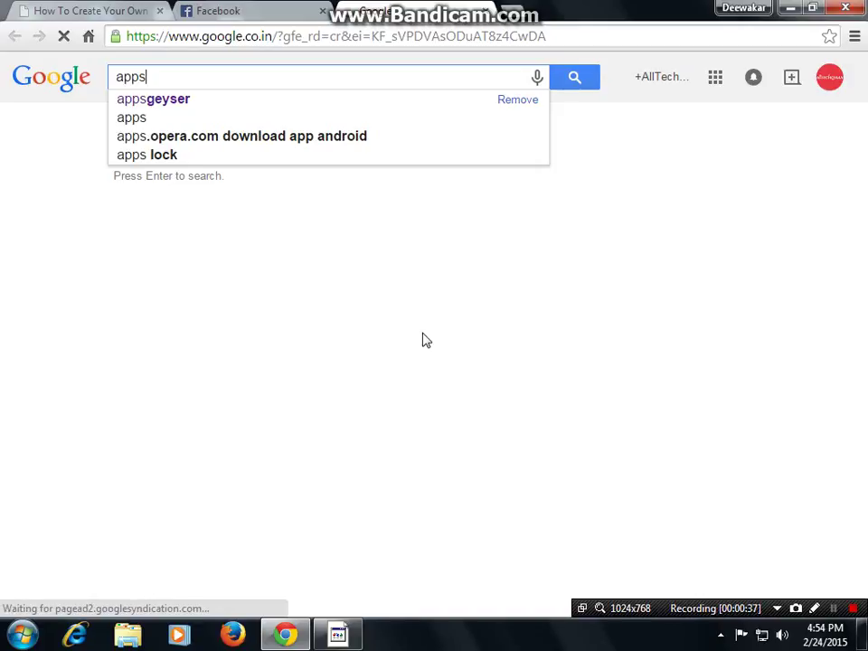
{"action": "key", "text": "Right"}
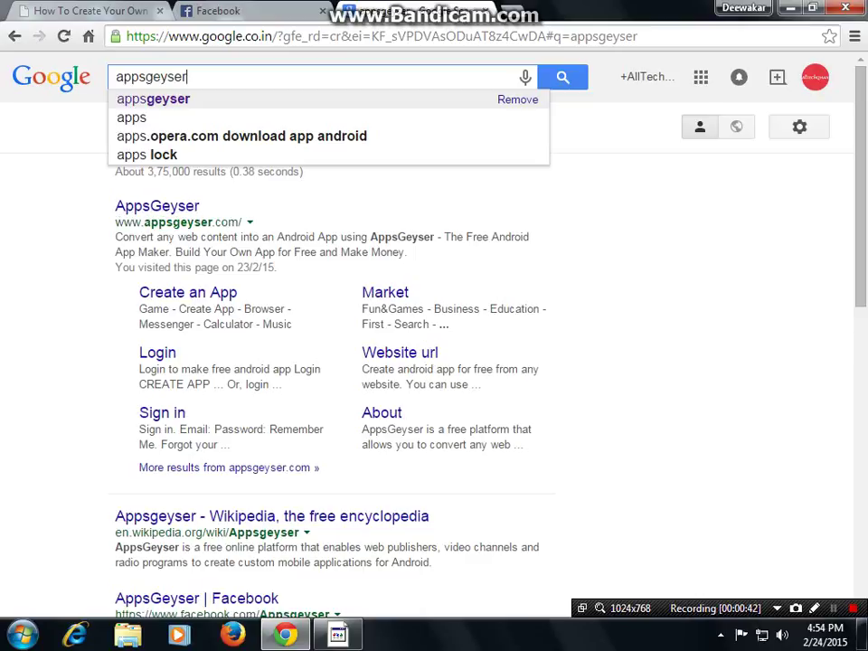
{"action": "left_click", "coordinate": [149, 207]}
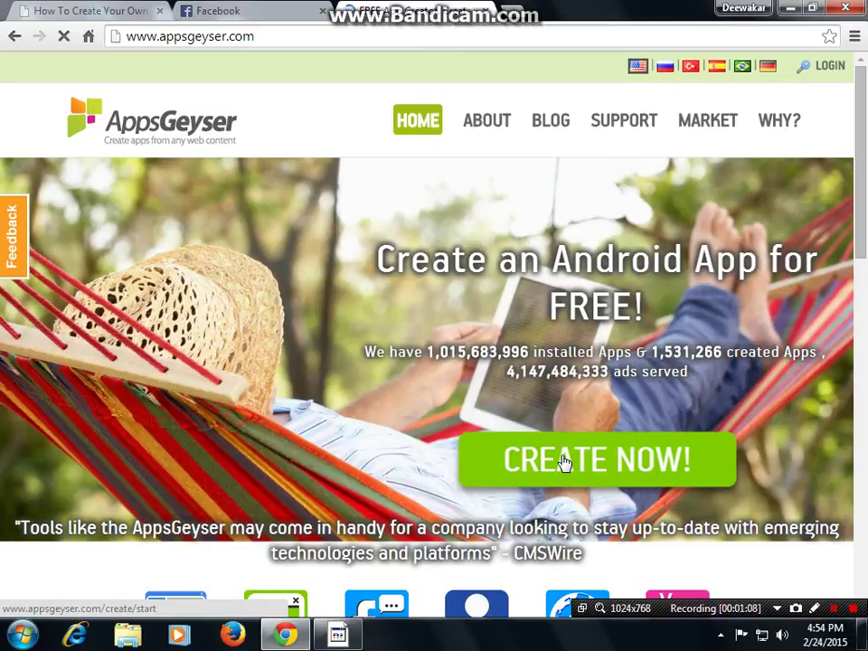
Step: Start a new app from the AppsGeyser home page with CREATE NOW
{"action": "left_click", "coordinate": [563, 462]}
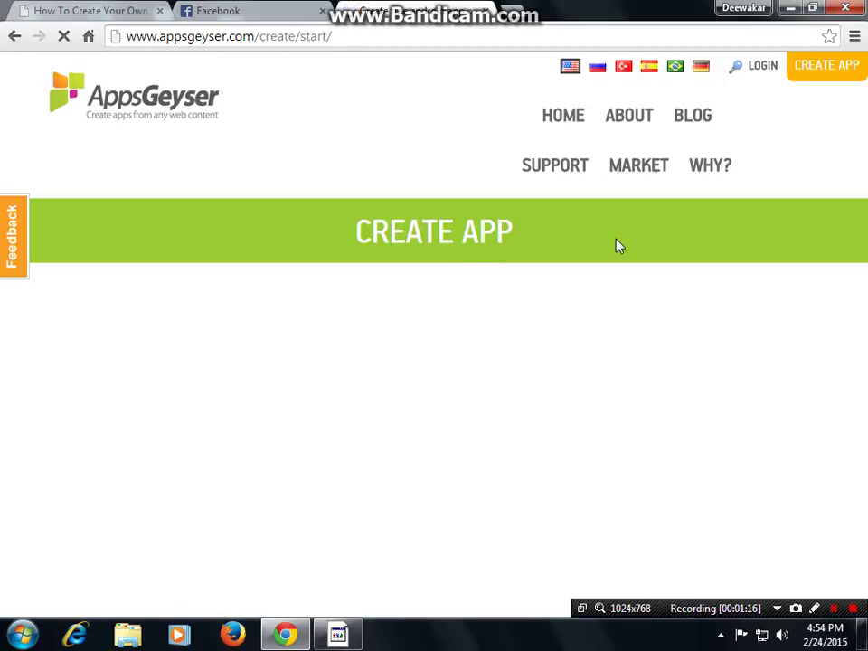
{"action": "left_click", "coordinate": [834, 610]}
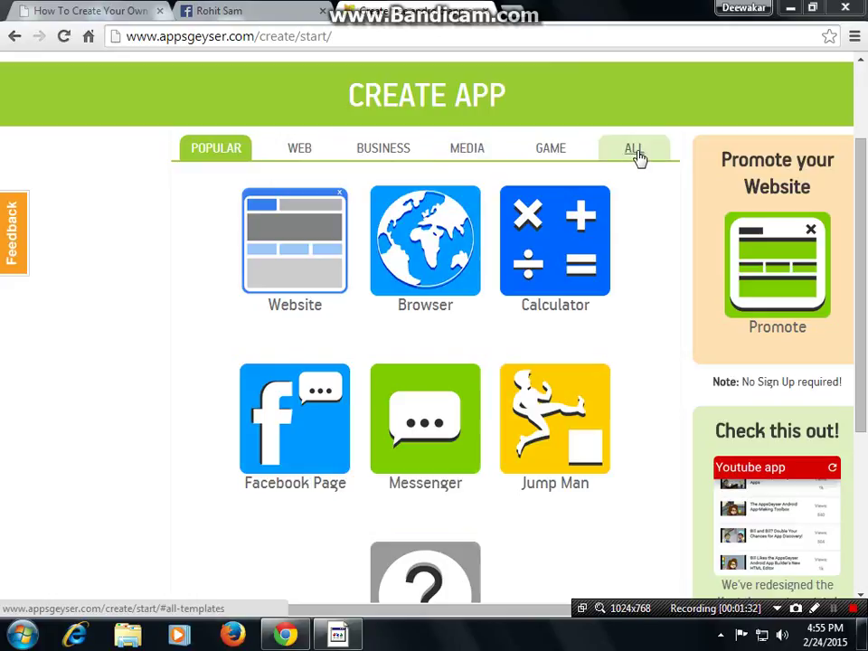
Step: Switch to the GAME templates and choose the Jump Man game
{"action": "left_click", "coordinate": [552, 152]}
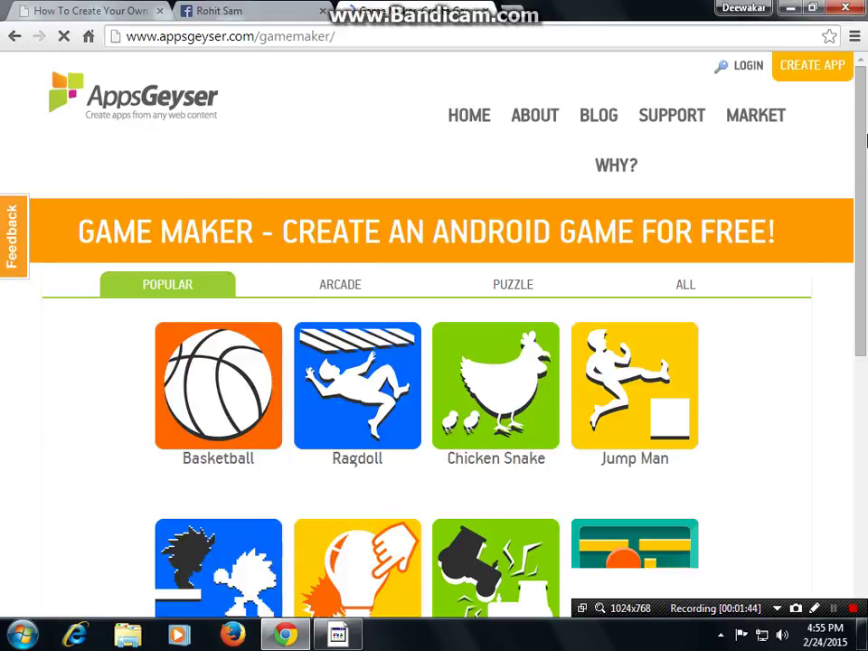
{"action": "left_click_drag", "start_coordinate": [866, 142], "coordinate": [866, 271]}
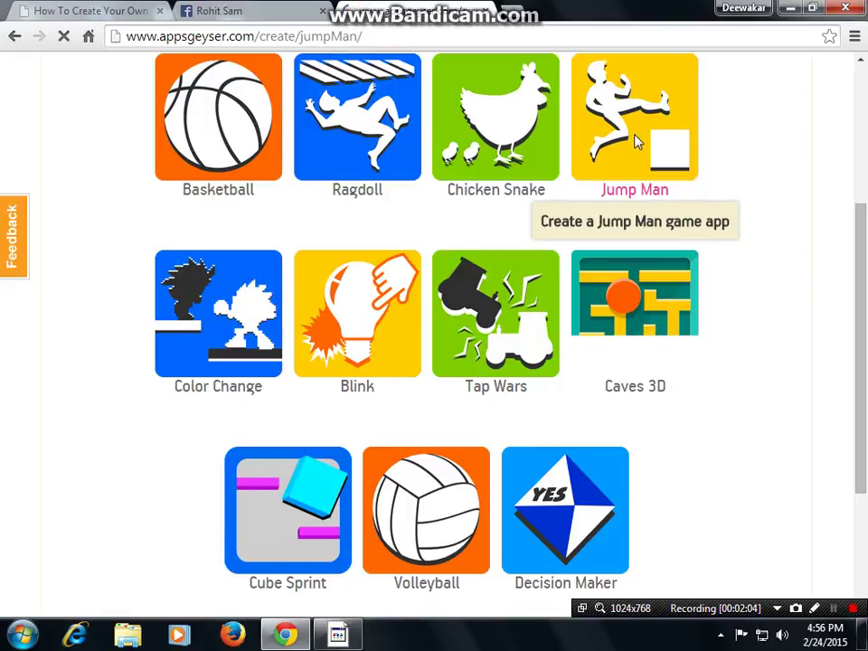
{"action": "left_click", "coordinate": [834, 608]}
{"action": "left_click", "coordinate": [835, 608]}
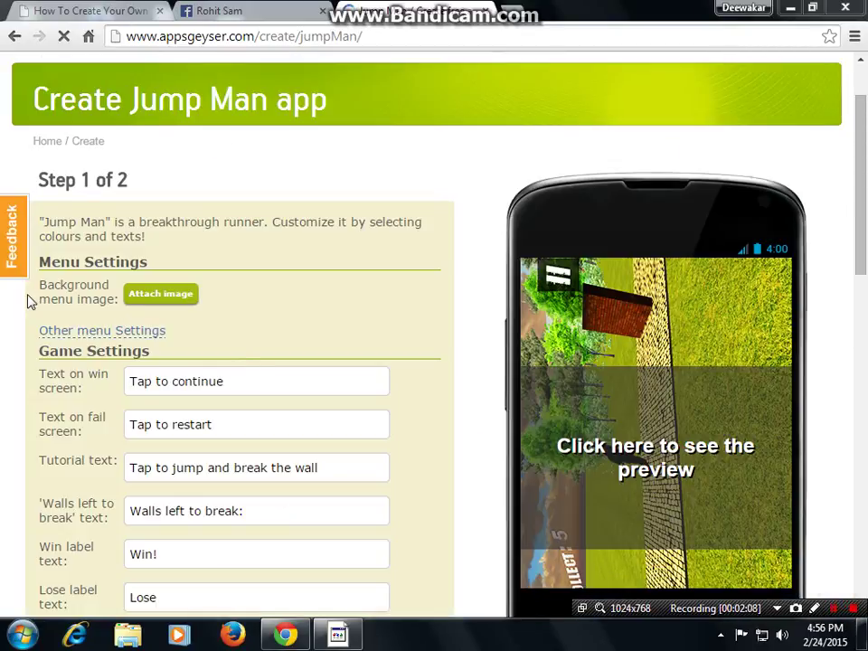
{"action": "left_click", "coordinate": [161, 298]}
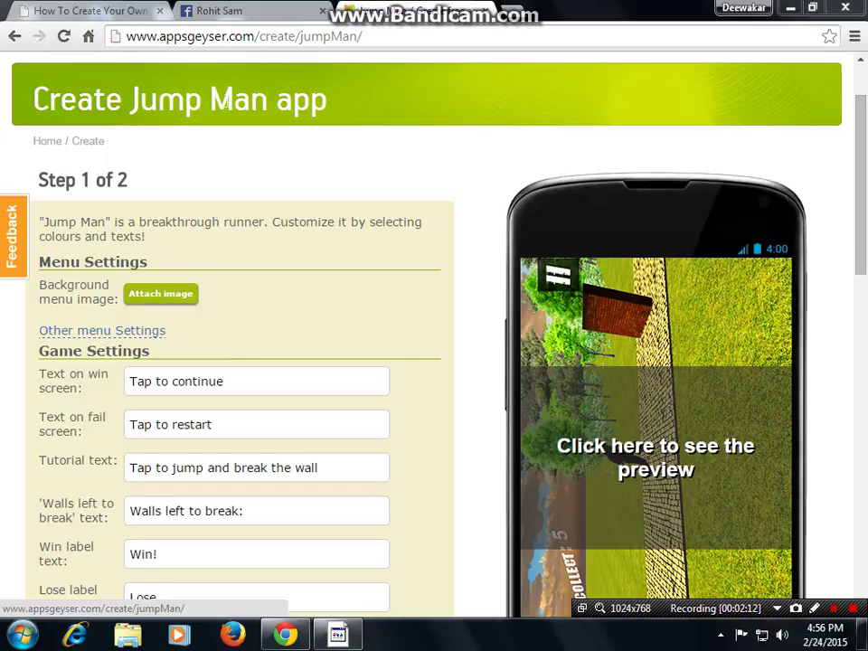
{"action": "left_click", "coordinate": [185, 303]}
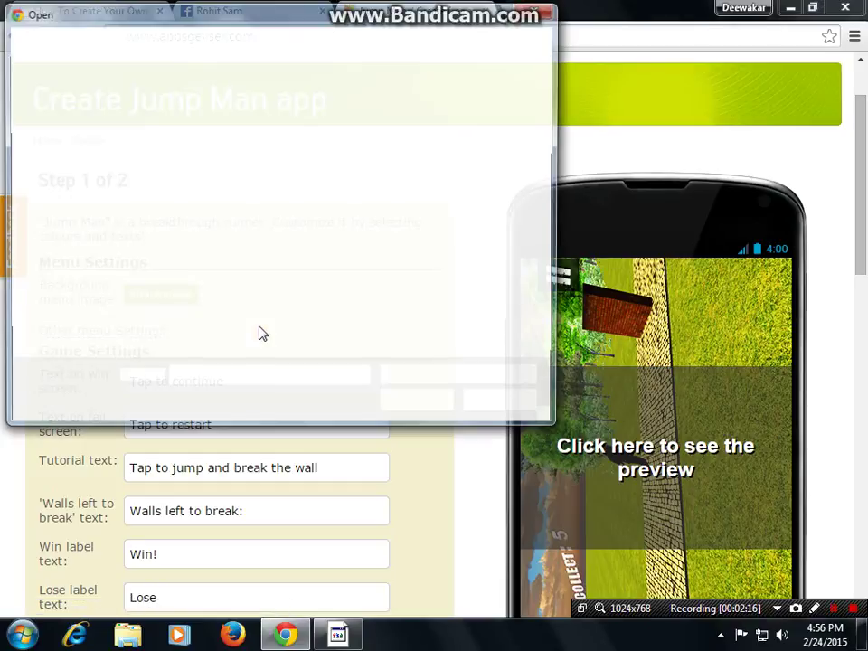
{"action": "left_click", "coordinate": [538, 11]}
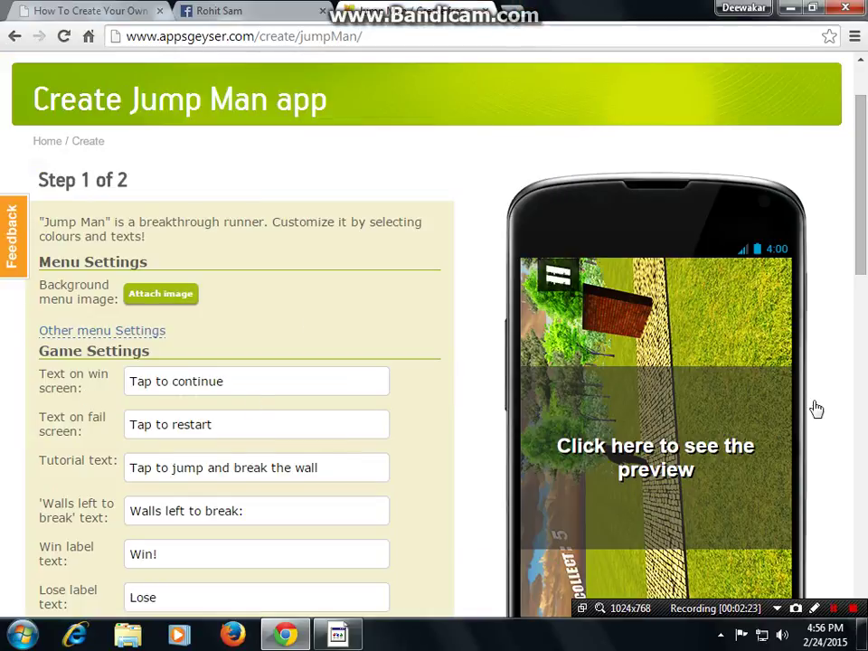
{"action": "left_click", "coordinate": [329, 380]}
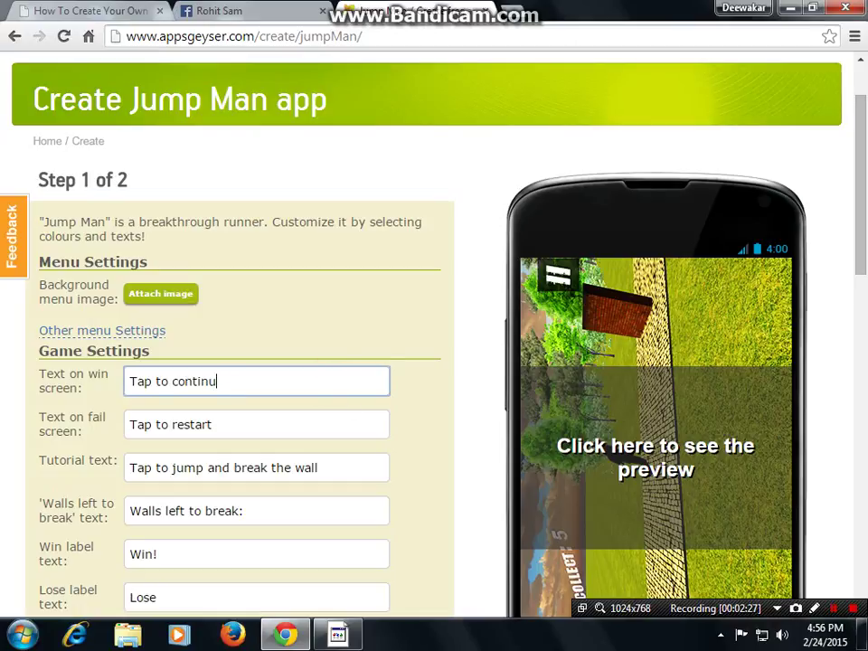
Step: Change the win-screen text to 'Alltechgyaan' and keep the fail-screen text 'Tap to restart'
{"action": "key", "text": "BackSpace"}
{"action": "key", "text": "BackSpace"}
{"action": "key", "text": "BackSpace"}
{"action": "key", "text": "BackSpace"}
{"action": "key", "text": "BackSpace"}
{"action": "key", "text": "BackSpace"}
{"action": "key", "text": "BackSpace"}
{"action": "key", "text": "BackSpace"}
{"action": "key", "text": "BackSpace"}
{"action": "key", "text": "BackSpace"}
{"action": "key", "text": "BackSpace"}
{"action": "key", "text": "BackSpace"}
{"action": "key", "text": "BackSpace"}
{"action": "key", "text": "BackSpace"}
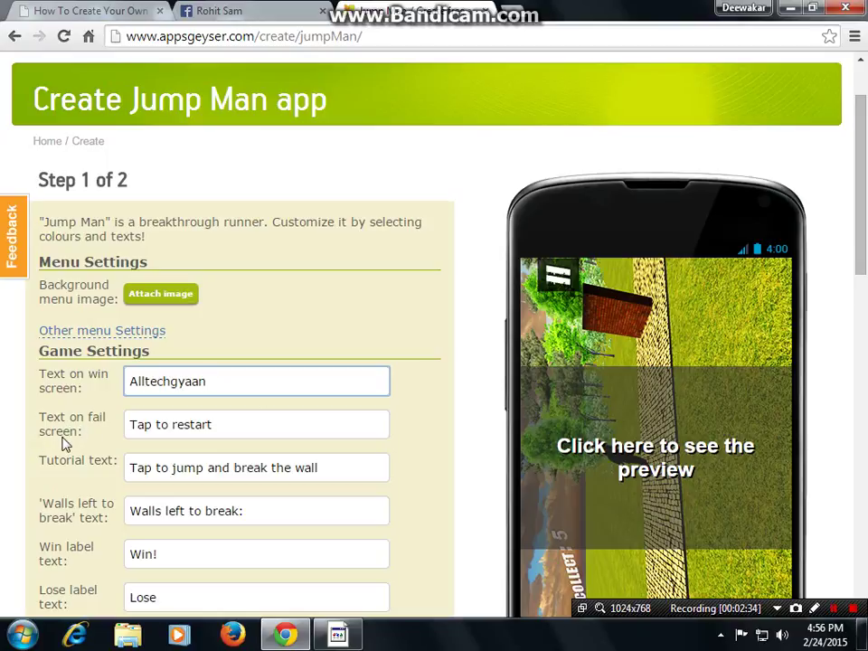
{"action": "left_click", "coordinate": [213, 424]}
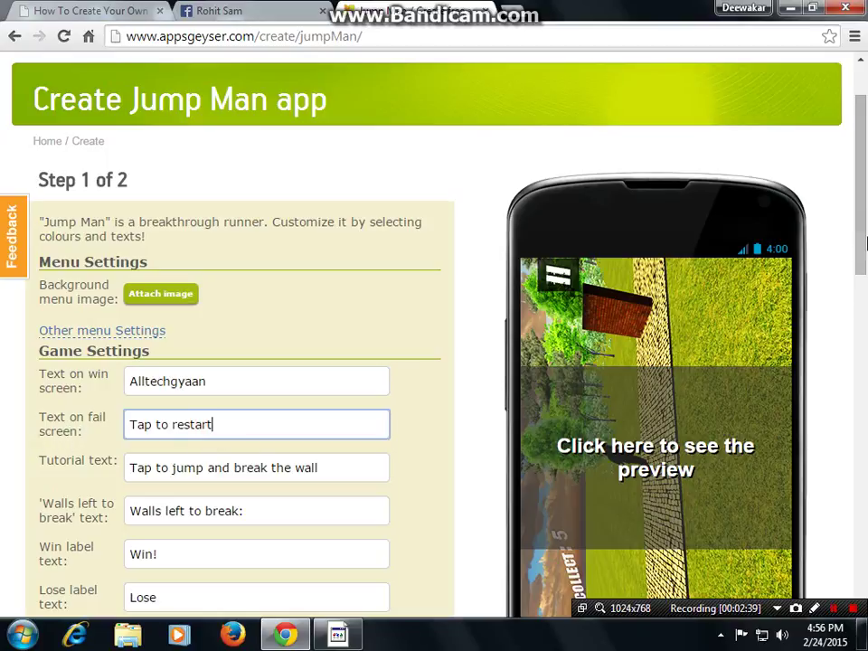
{"action": "scroll", "coordinate": [867, 242], "scroll_direction": "down", "scroll_amount": 2}
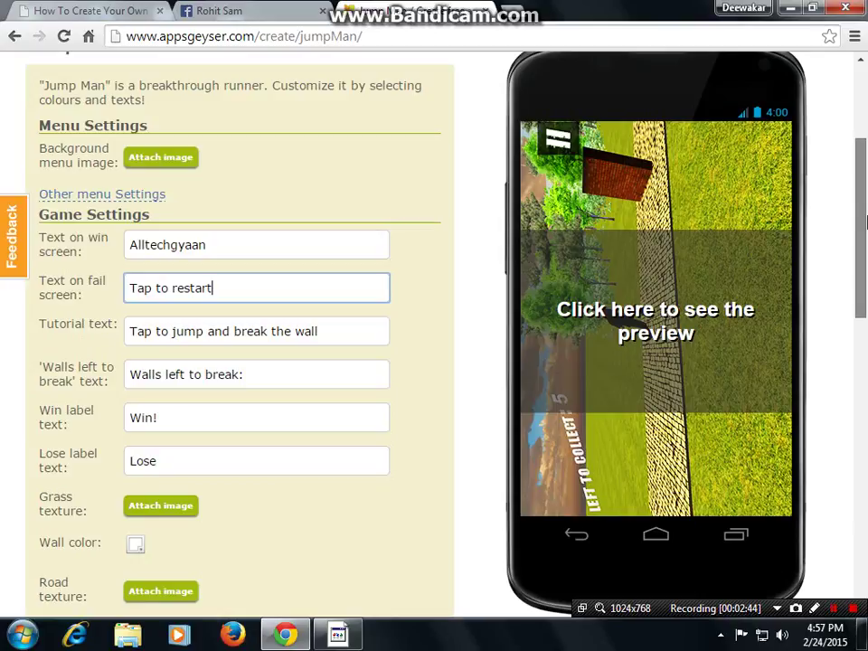
{"action": "scroll", "coordinate": [866, 229], "scroll_direction": "down", "scroll_amount": 2}
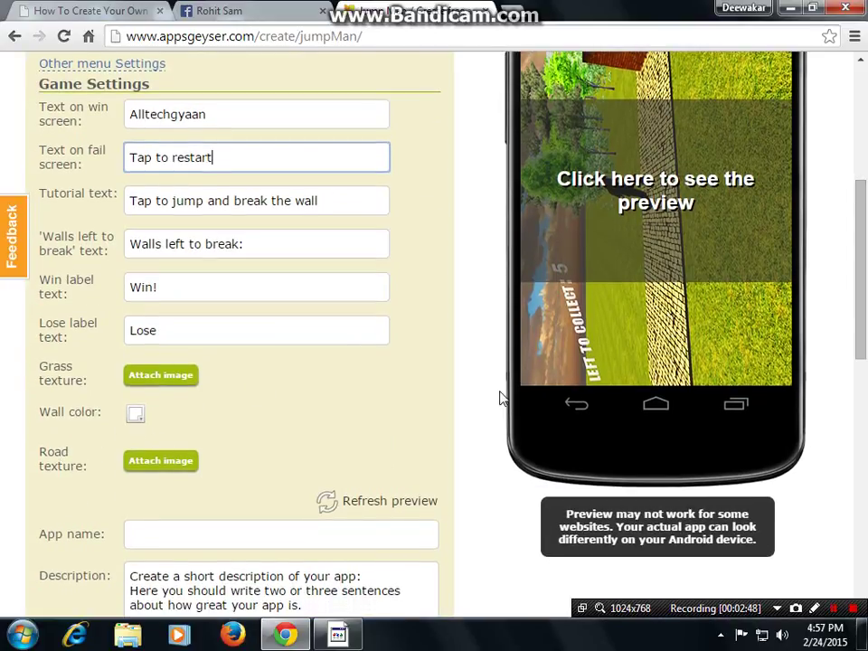
{"action": "left_click", "coordinate": [863, 210]}
{"action": "scroll", "coordinate": [701, 333], "scroll_direction": "down", "scroll_amount": 2}
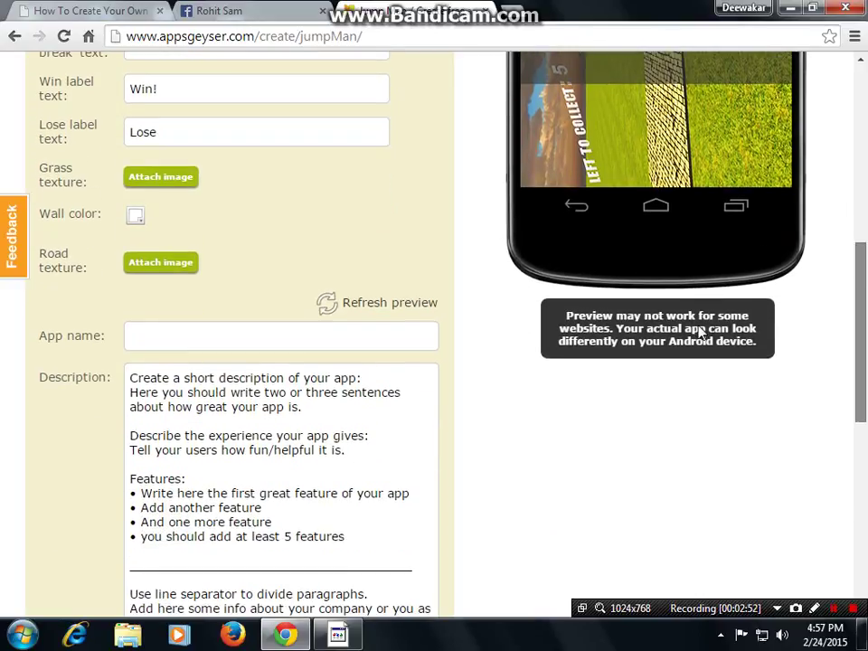
Step: Enter 'Bla Bla blaa' as the Jump Man app's name, leaving the description unchanged
{"action": "left_click", "coordinate": [239, 336]}
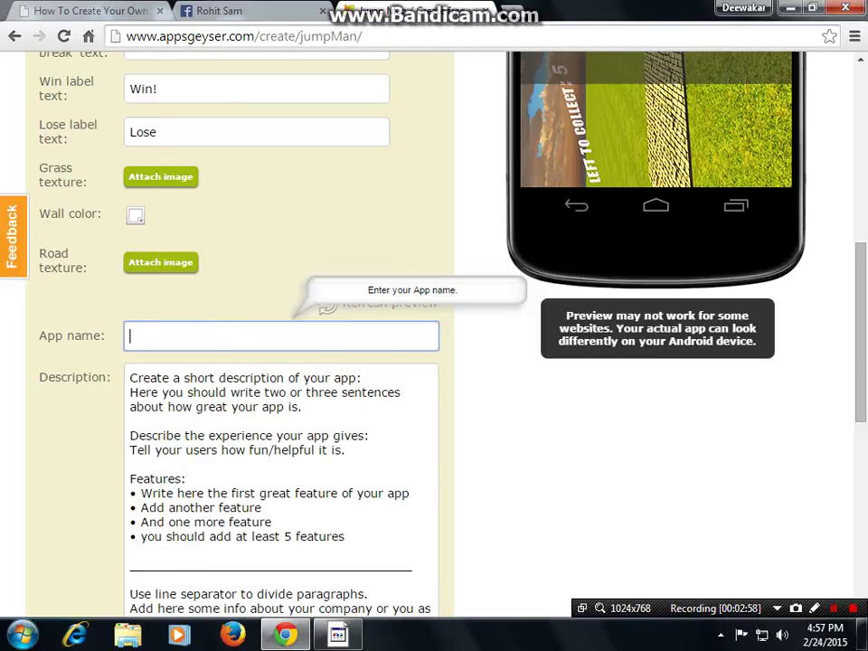
{"action": "type", "text": "Bla Bla a"}
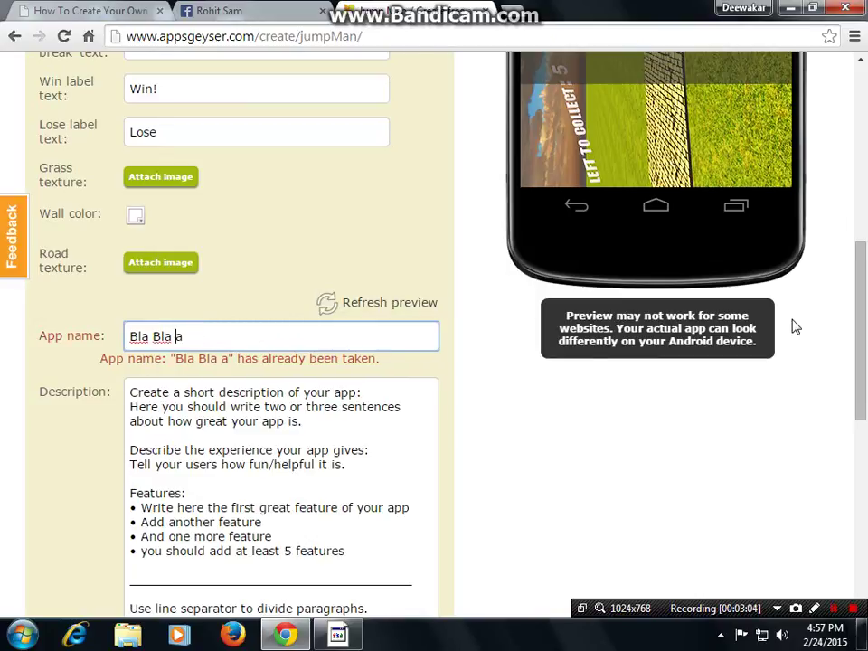
{"action": "type", "text": "bla"}
{"action": "scroll", "coordinate": [795, 326], "scroll_direction": "down", "scroll_amount": 2}
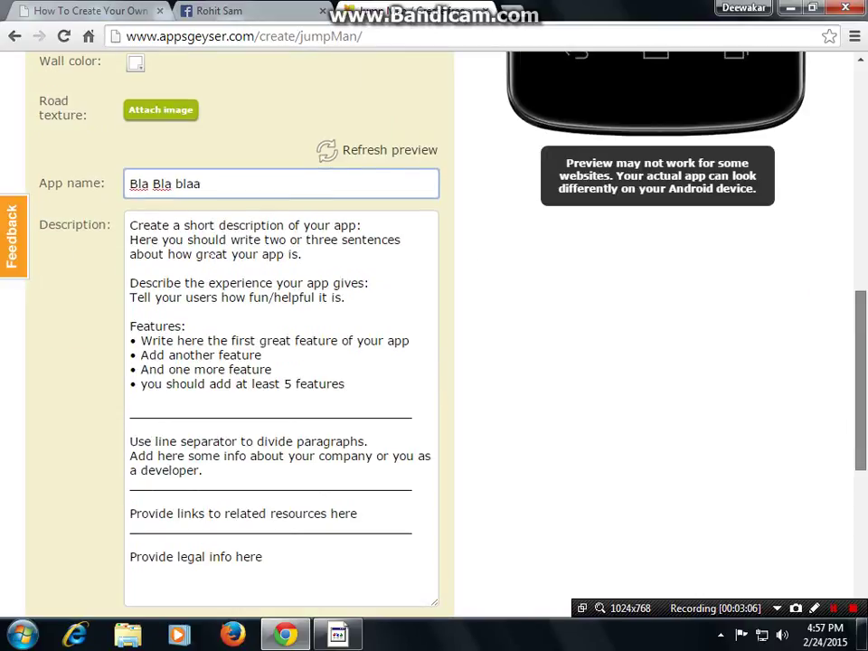
{"action": "left_click", "coordinate": [204, 255]}
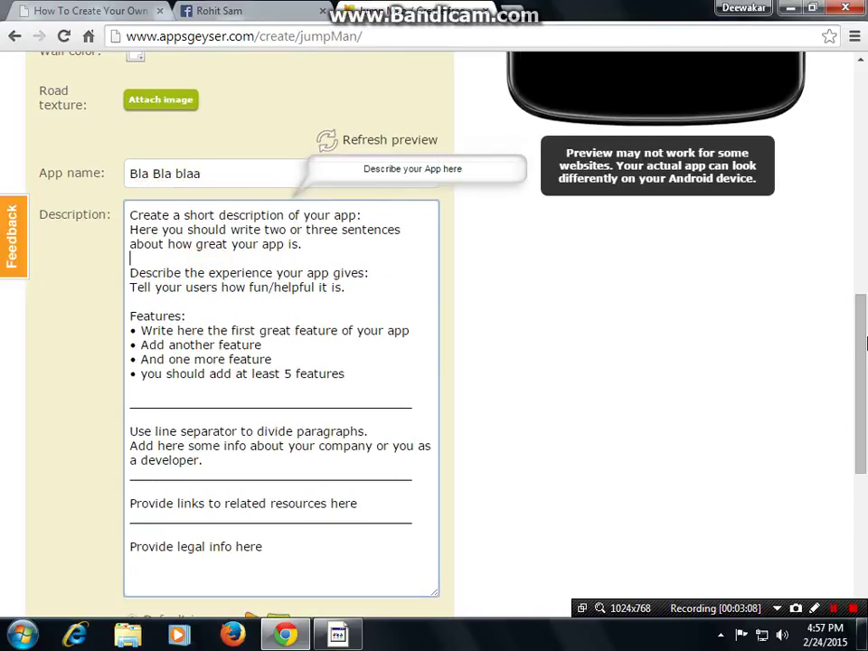
{"action": "scroll", "coordinate": [248, 343], "scroll_direction": "down", "scroll_amount": 4}
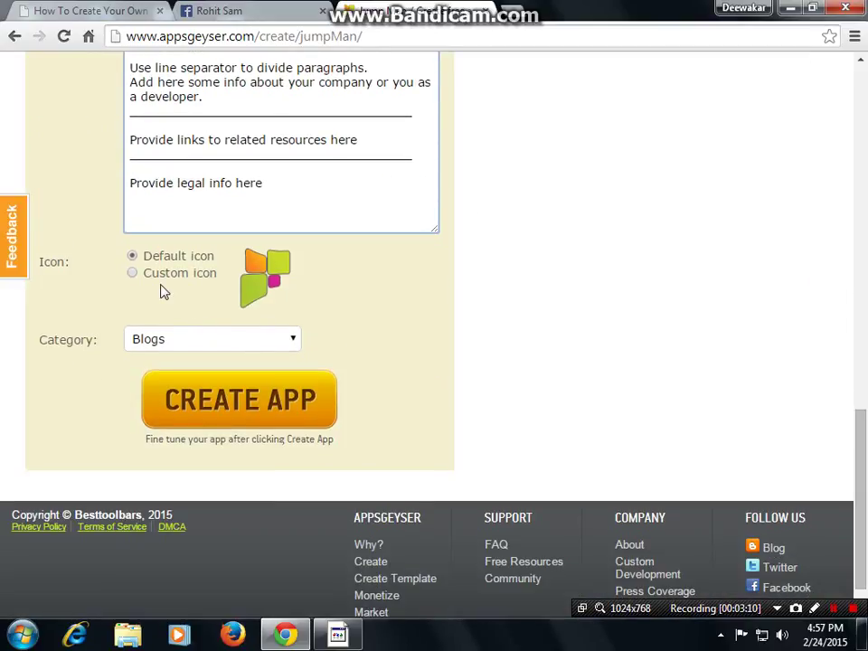
Step: Choose a custom icon, set the category to Fun&Games, and create the app
{"action": "left_click", "coordinate": [132, 272]}
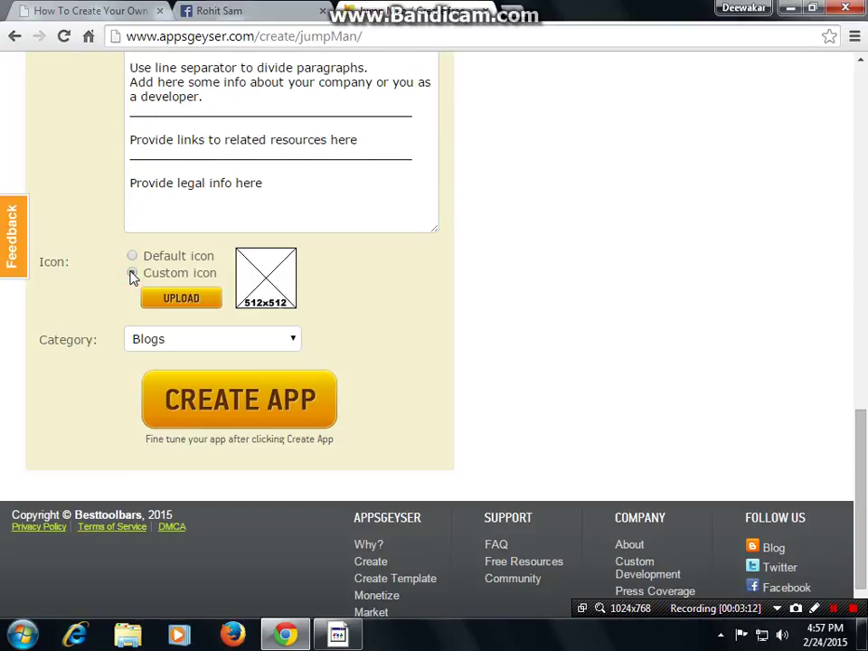
{"action": "left_click", "coordinate": [174, 304]}
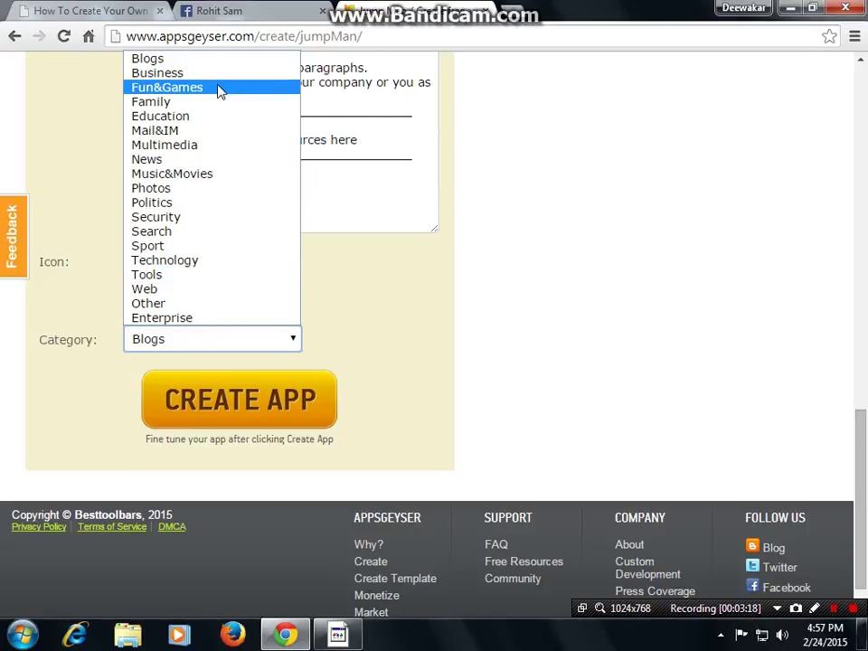
{"action": "left_click", "coordinate": [276, 402]}
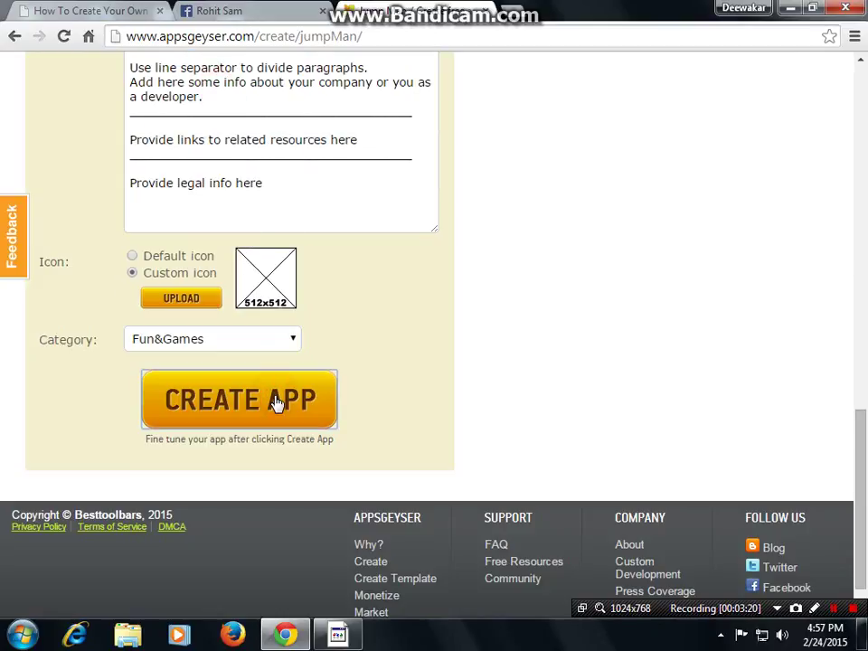
{"action": "left_click", "coordinate": [275, 402]}
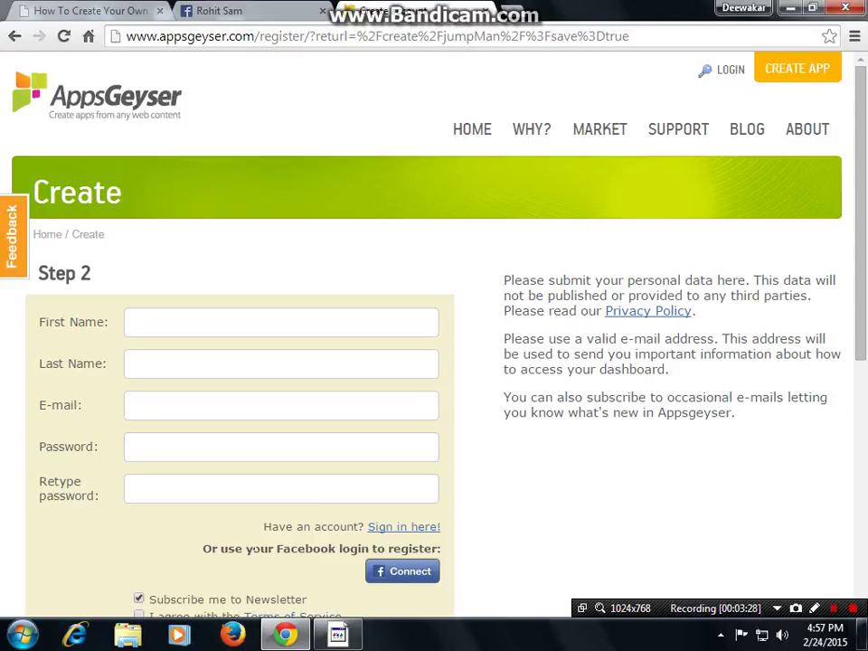
Step: Register with Facebook Connect and allow AppsGeyser access to the Facebook profile
{"action": "left_click", "coordinate": [403, 580]}
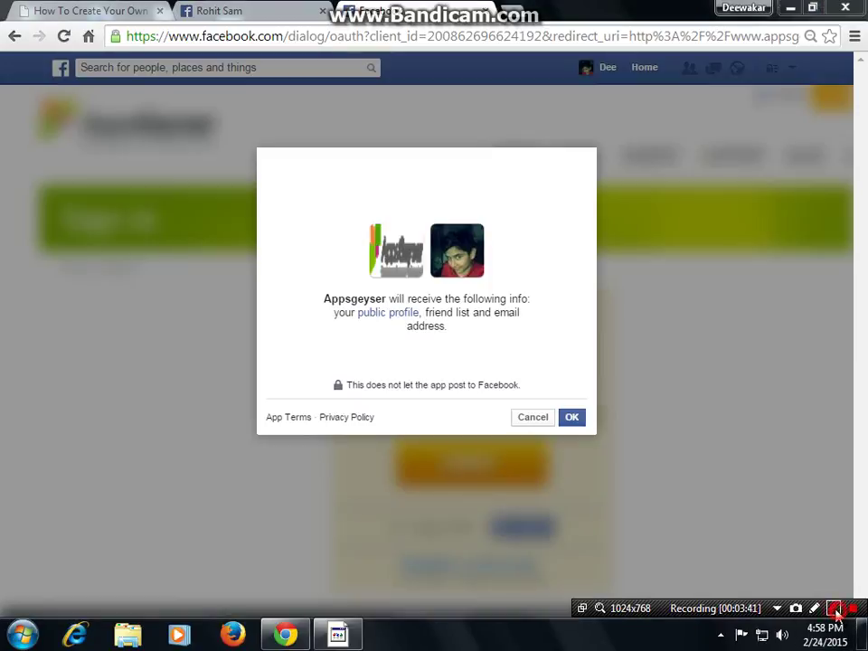
{"action": "left_click", "coordinate": [572, 419]}
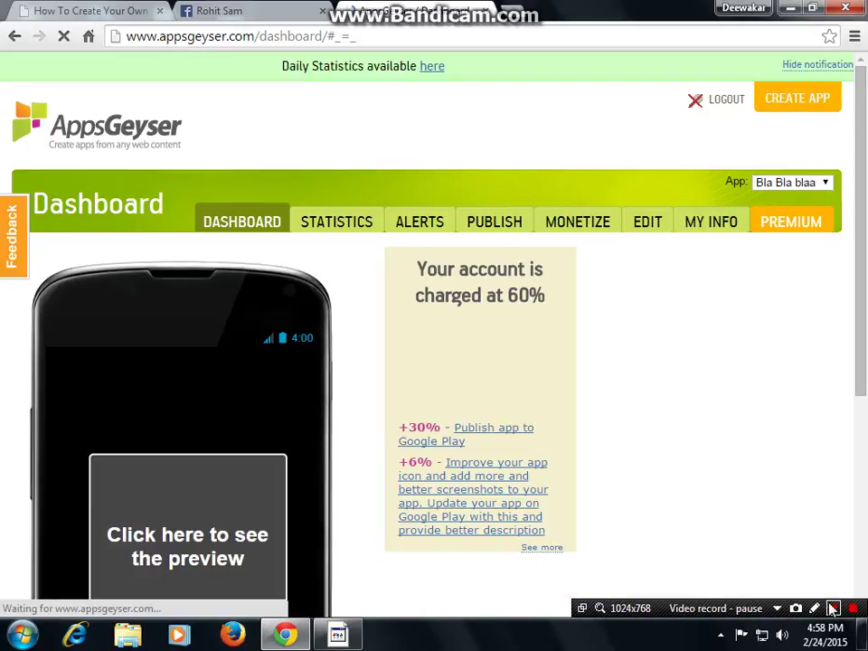
Step: Scroll the Bla Bla blaa dashboard down to its QR code and download button
{"action": "left_click", "coordinate": [832, 608]}
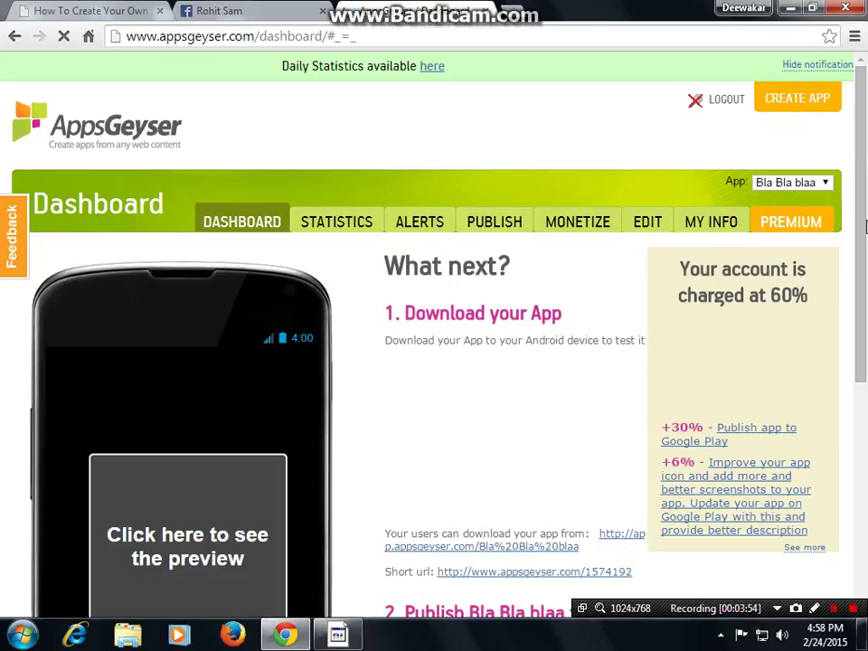
{"action": "scroll", "coordinate": [687, 344], "scroll_direction": "down", "scroll_amount": 1}
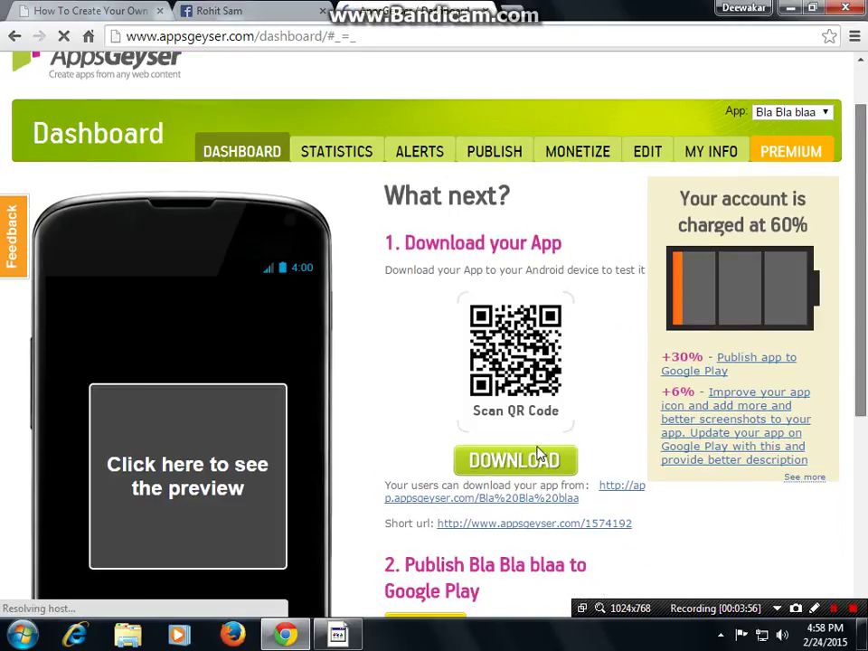
{"action": "scroll", "coordinate": [537, 454], "scroll_direction": "down", "scroll_amount": 1}
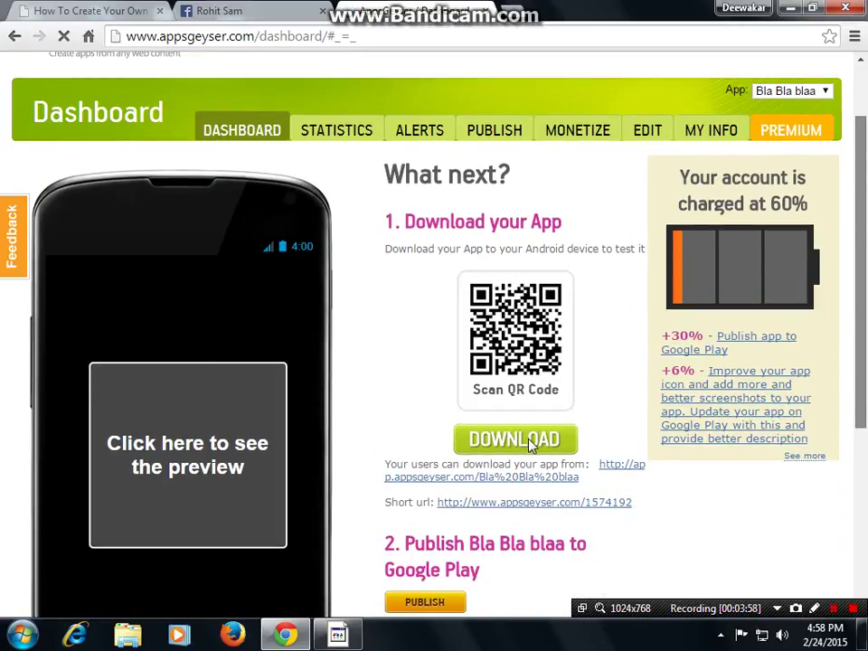